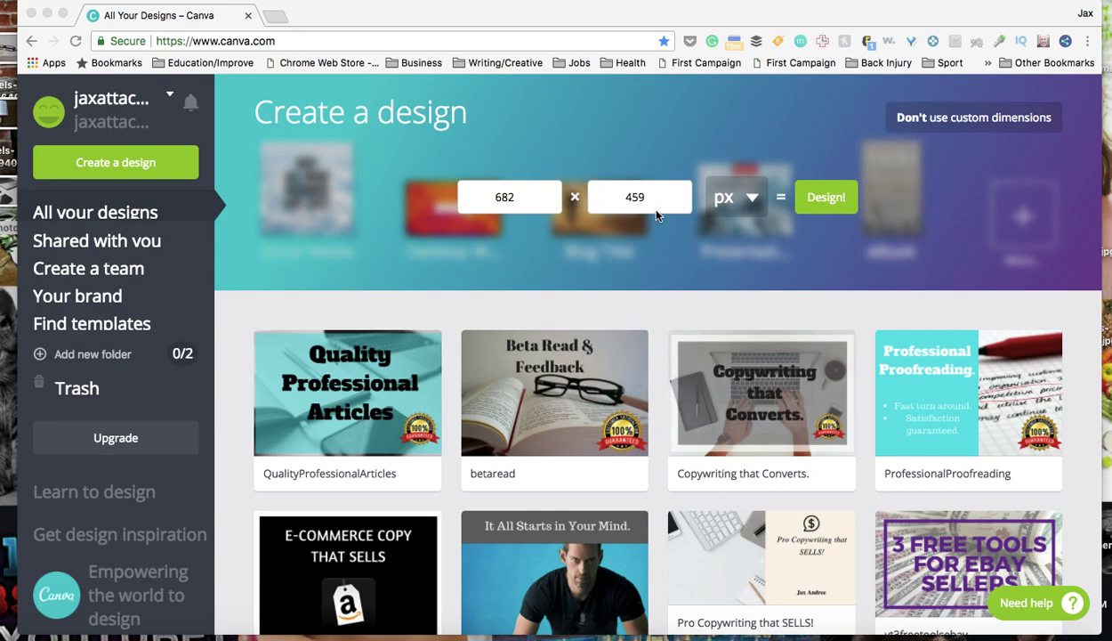
- Enter 682 × 459 px as the custom size and create the blank design
{"action": "left_click", "coordinate": [823, 210]}
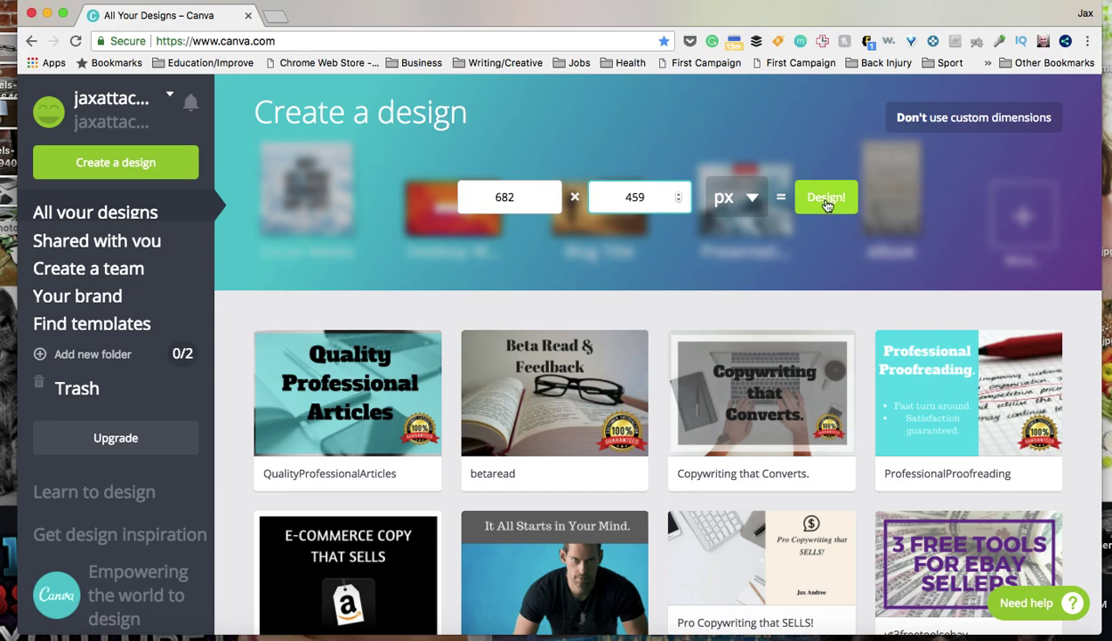
{"action": "left_click", "coordinate": [824, 207]}
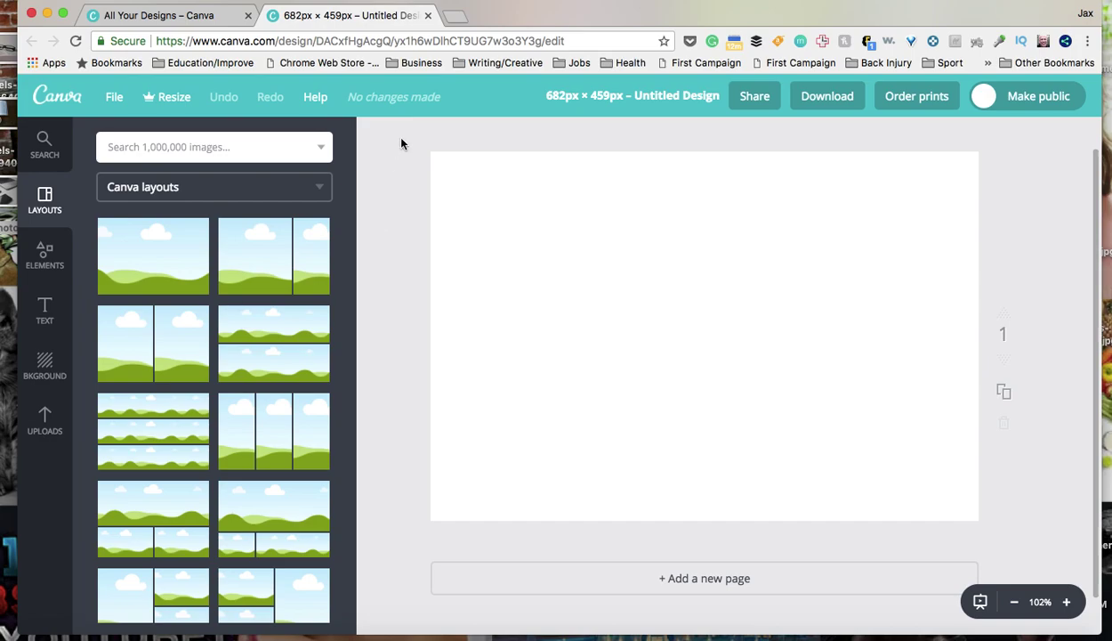
- Go to pexels.com in a new tab and search the stock photos for 'writing'
{"action": "left_click", "coordinate": [455, 16]}
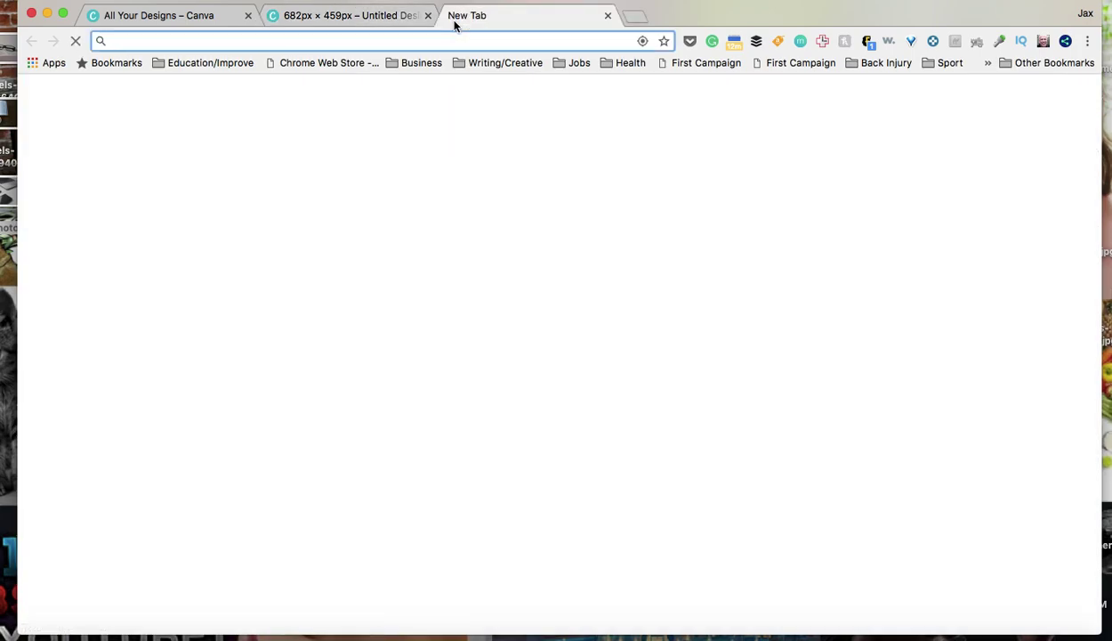
{"action": "type", "text": "pexe"}
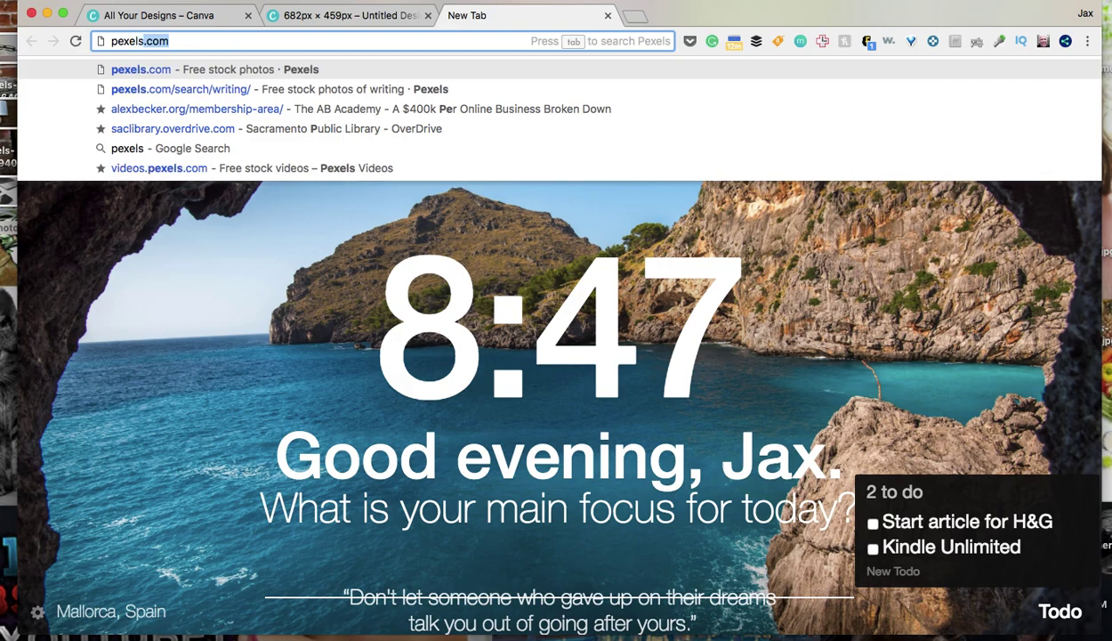
{"action": "type", "text": "ls.com"}
{"action": "key", "text": "Return"}
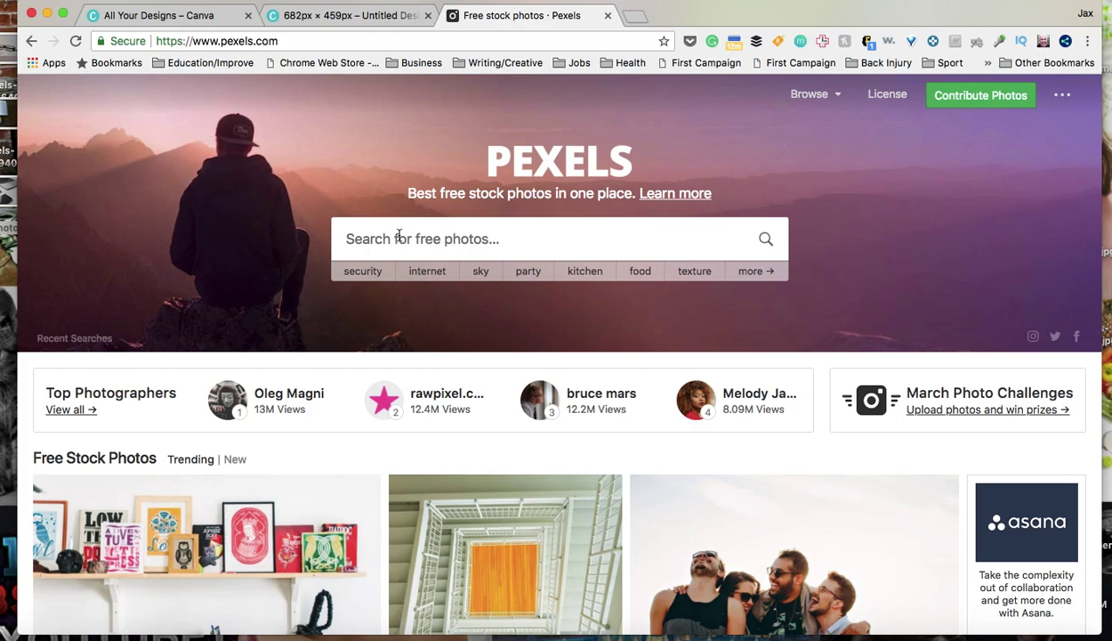
{"action": "type", "text": "wri"}
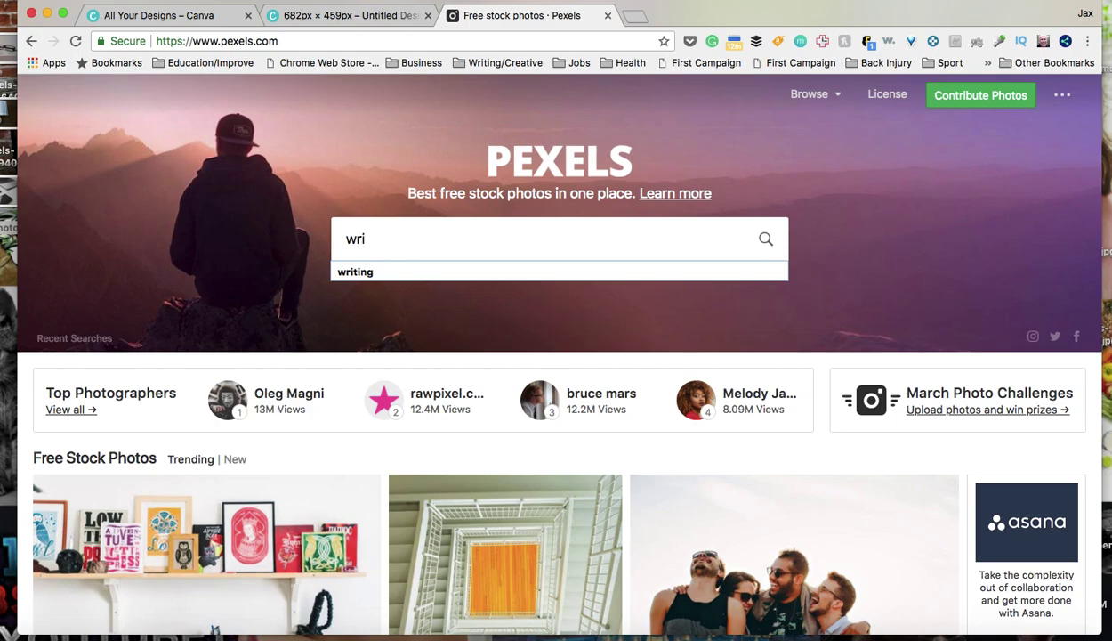
{"action": "type", "text": "ting"}
{"action": "key", "text": "Return"}
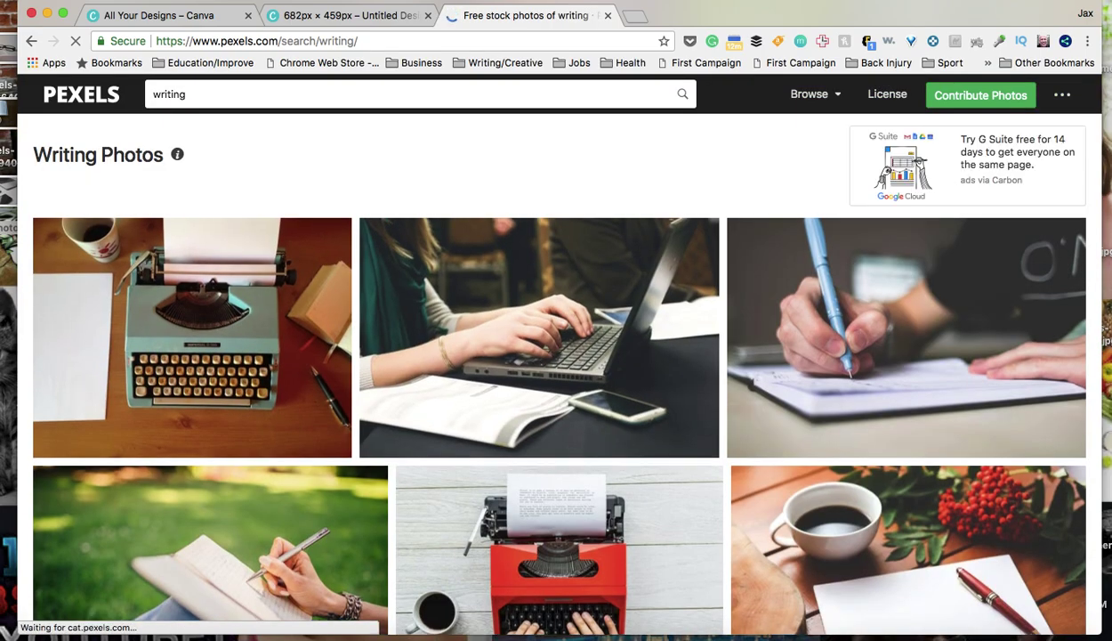
- Scroll the writing results and save the hands-on-laptop photo to the desktop
{"action": "scroll", "coordinate": [556, 356], "scroll_direction": "down", "scroll_amount": 1}
{"action": "scroll", "coordinate": [557, 369], "scroll_direction": "down", "scroll_amount": 3}
{"action": "scroll", "coordinate": [556, 369], "scroll_direction": "down", "scroll_amount": 4}
{"action": "scroll", "coordinate": [556, 369], "scroll_direction": "down", "scroll_amount": 3}
{"action": "scroll", "coordinate": [556, 369], "scroll_direction": "down", "scroll_amount": 4}
{"action": "scroll", "coordinate": [556, 370], "scroll_direction": "down", "scroll_amount": 1}
{"action": "scroll", "coordinate": [557, 369], "scroll_direction": "down", "scroll_amount": 2}
{"action": "scroll", "coordinate": [556, 369], "scroll_direction": "down", "scroll_amount": 1}
{"action": "scroll", "coordinate": [557, 369], "scroll_direction": "down", "scroll_amount": 4}
{"action": "scroll", "coordinate": [556, 370], "scroll_direction": "down", "scroll_amount": 2}
{"action": "scroll", "coordinate": [556, 369], "scroll_direction": "down", "scroll_amount": 5}
{"action": "scroll", "coordinate": [557, 369], "scroll_direction": "down", "scroll_amount": 5}
{"action": "scroll", "coordinate": [556, 370], "scroll_direction": "down", "scroll_amount": 2}
{"action": "scroll", "coordinate": [556, 369], "scroll_direction": "down", "scroll_amount": 1}
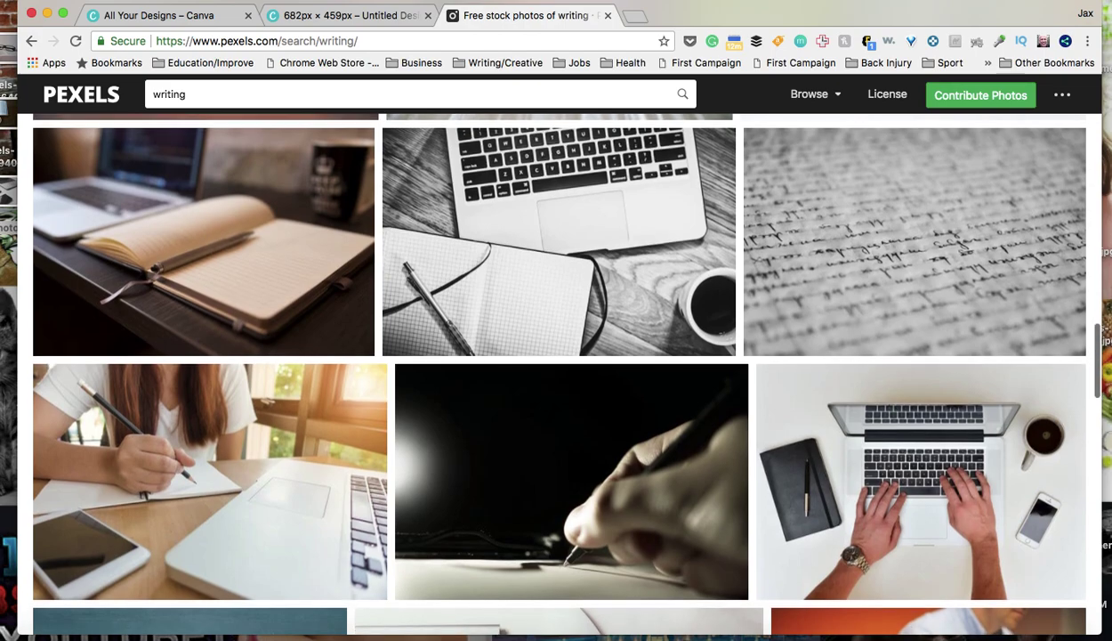
{"action": "scroll", "coordinate": [556, 370], "scroll_direction": "down", "scroll_amount": 4}
{"action": "scroll", "coordinate": [556, 369], "scroll_direction": "down", "scroll_amount": 3}
{"action": "scroll", "coordinate": [556, 369], "scroll_direction": "down", "scroll_amount": 6}
{"action": "scroll", "coordinate": [556, 370], "scroll_direction": "down", "scroll_amount": 2}
{"action": "scroll", "coordinate": [556, 369], "scroll_direction": "down", "scroll_amount": 2}
{"action": "scroll", "coordinate": [556, 370], "scroll_direction": "down", "scroll_amount": 3}
{"action": "scroll", "coordinate": [556, 369], "scroll_direction": "down", "scroll_amount": 1}
{"action": "scroll", "coordinate": [557, 369], "scroll_direction": "down", "scroll_amount": 1}
{"action": "scroll", "coordinate": [556, 369], "scroll_direction": "down", "scroll_amount": 3}
{"action": "scroll", "coordinate": [556, 369], "scroll_direction": "down", "scroll_amount": 1}
{"action": "scroll", "coordinate": [557, 369], "scroll_direction": "down", "scroll_amount": 2}
{"action": "scroll", "coordinate": [556, 369], "scroll_direction": "down", "scroll_amount": 1}
{"action": "scroll", "coordinate": [556, 369], "scroll_direction": "down", "scroll_amount": 1}
{"action": "scroll", "coordinate": [557, 369], "scroll_direction": "down", "scroll_amount": 2}
{"action": "scroll", "coordinate": [556, 369], "scroll_direction": "down", "scroll_amount": 3}
{"action": "scroll", "coordinate": [556, 369], "scroll_direction": "down", "scroll_amount": 3}
{"action": "scroll", "coordinate": [556, 369], "scroll_direction": "down", "scroll_amount": 2}
{"action": "scroll", "coordinate": [556, 369], "scroll_direction": "down", "scroll_amount": 1}
{"action": "scroll", "coordinate": [556, 369], "scroll_direction": "down", "scroll_amount": 2}
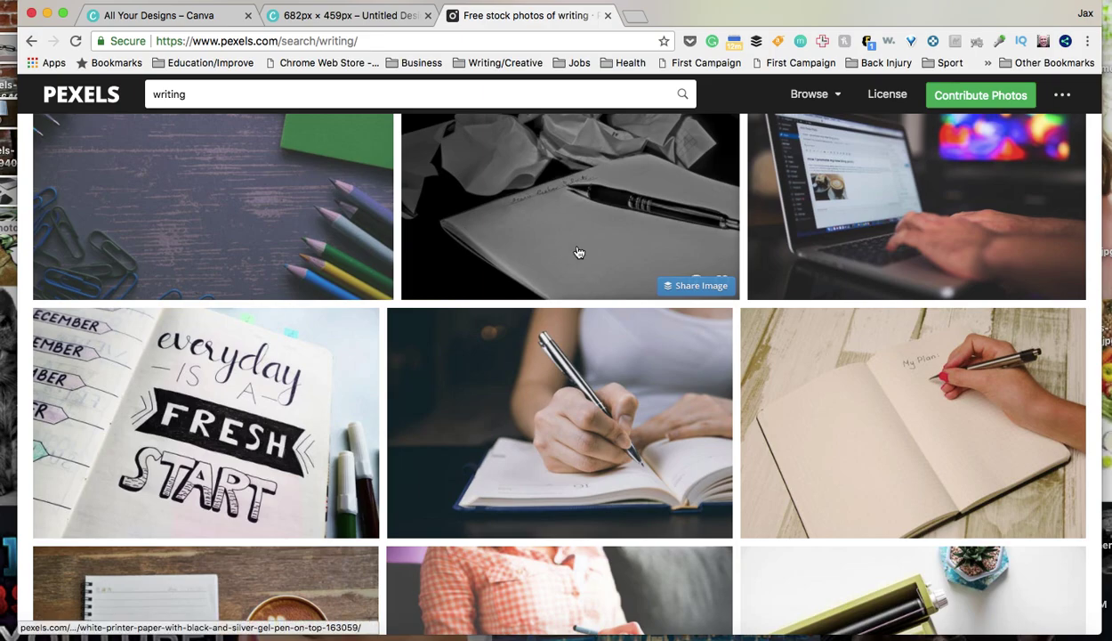
{"action": "mouse_move", "coordinate": [213, 205]}
{"action": "mouse_move", "coordinate": [854, 207]}
{"action": "left_mouse_down"}
{"action": "mouse_move", "coordinate": [36, 301]}
{"action": "mouse_move", "coordinate": [9, 285]}
{"action": "left_mouse_up"}
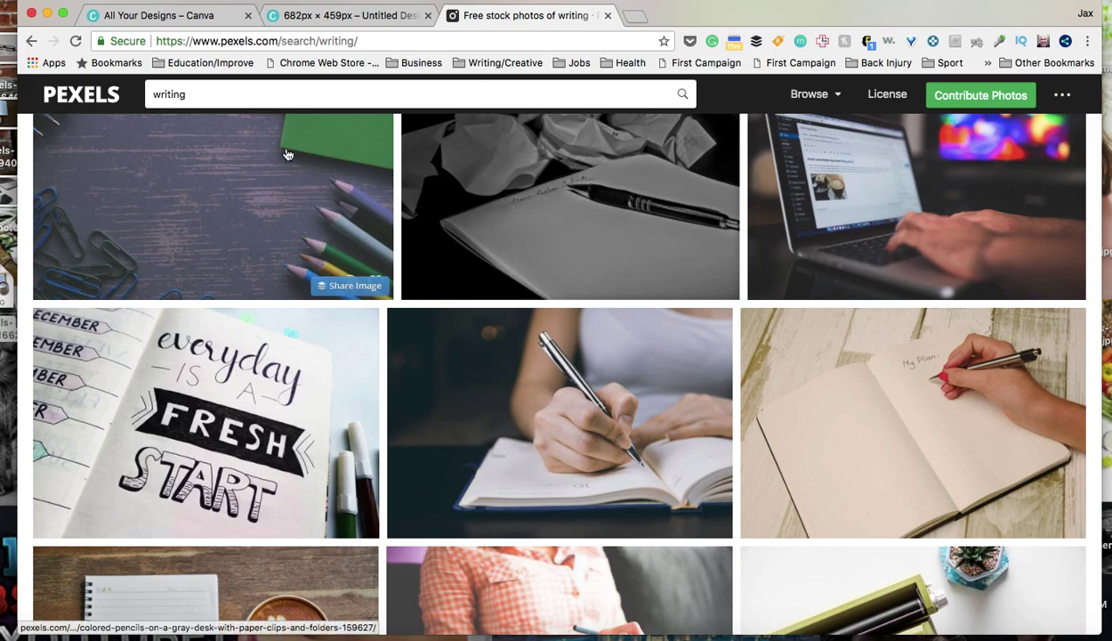
- Upload the saved laptop photo to Canva, place it, and stretch it across the whole page
{"action": "left_click", "coordinate": [308, 16]}
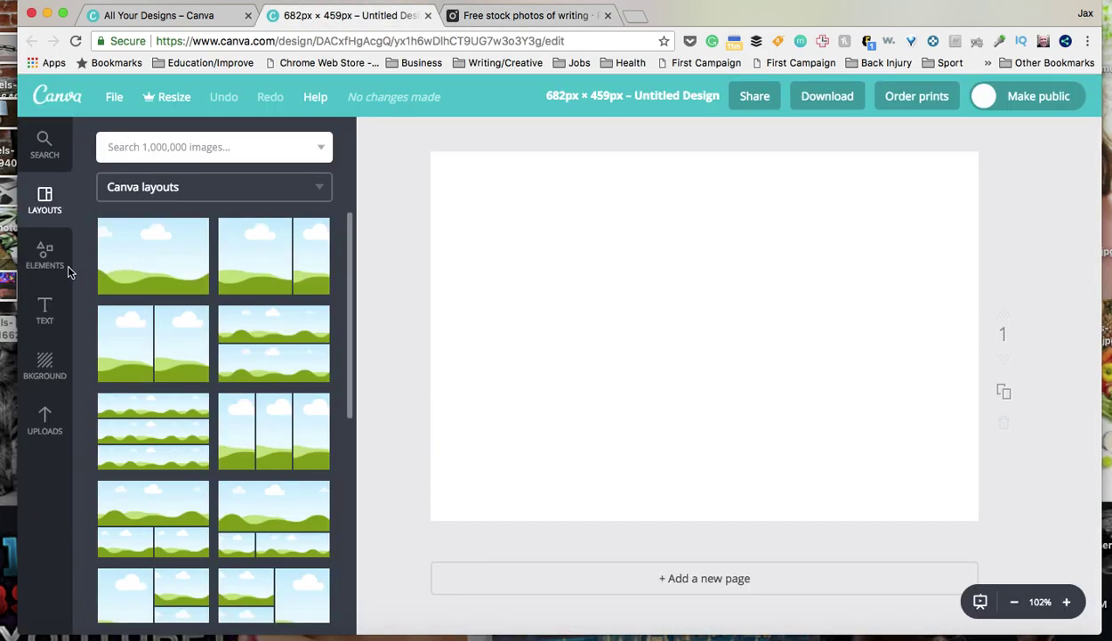
{"action": "left_click_drag", "start_coordinate": [13, 282], "coordinate": [664, 294]}
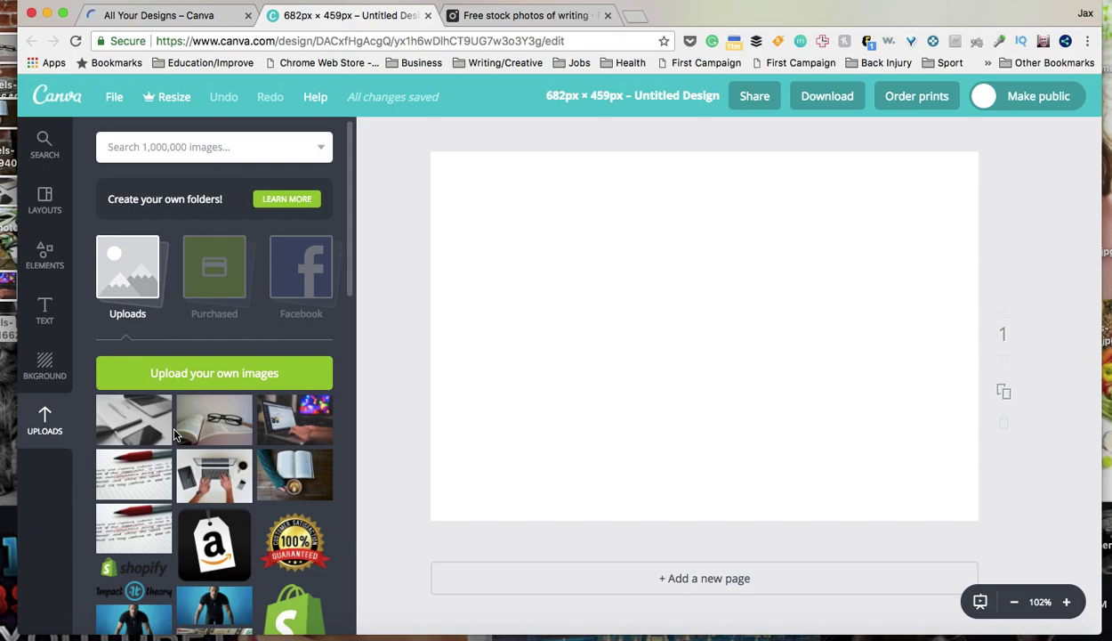
{"action": "left_click_drag", "start_coordinate": [281, 418], "coordinate": [656, 356]}
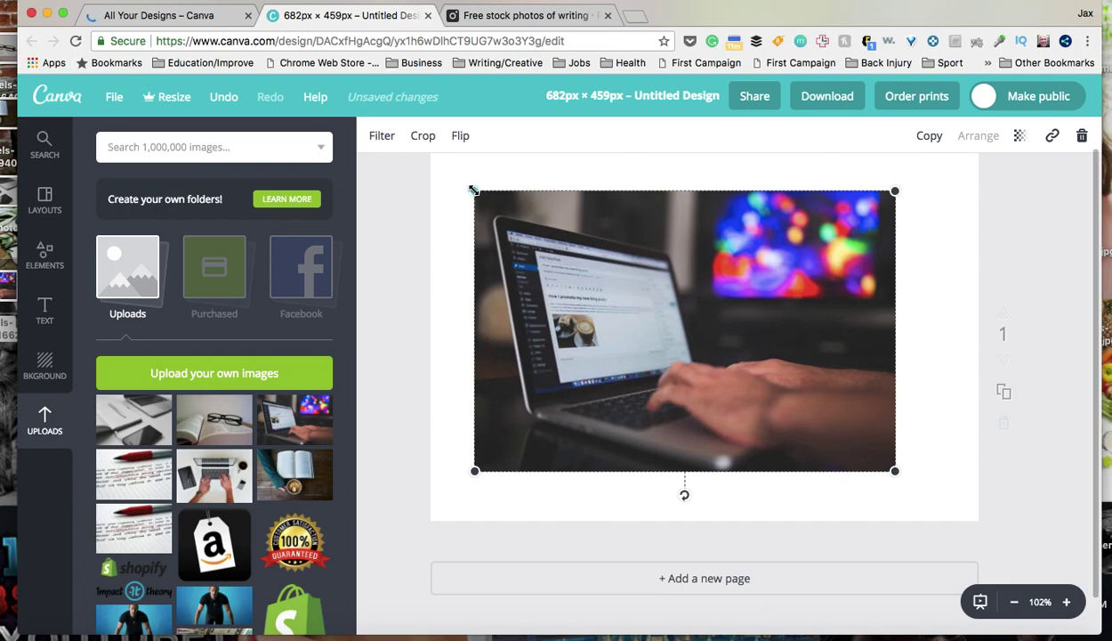
{"action": "left_click_drag", "start_coordinate": [472, 190], "coordinate": [411, 153]}
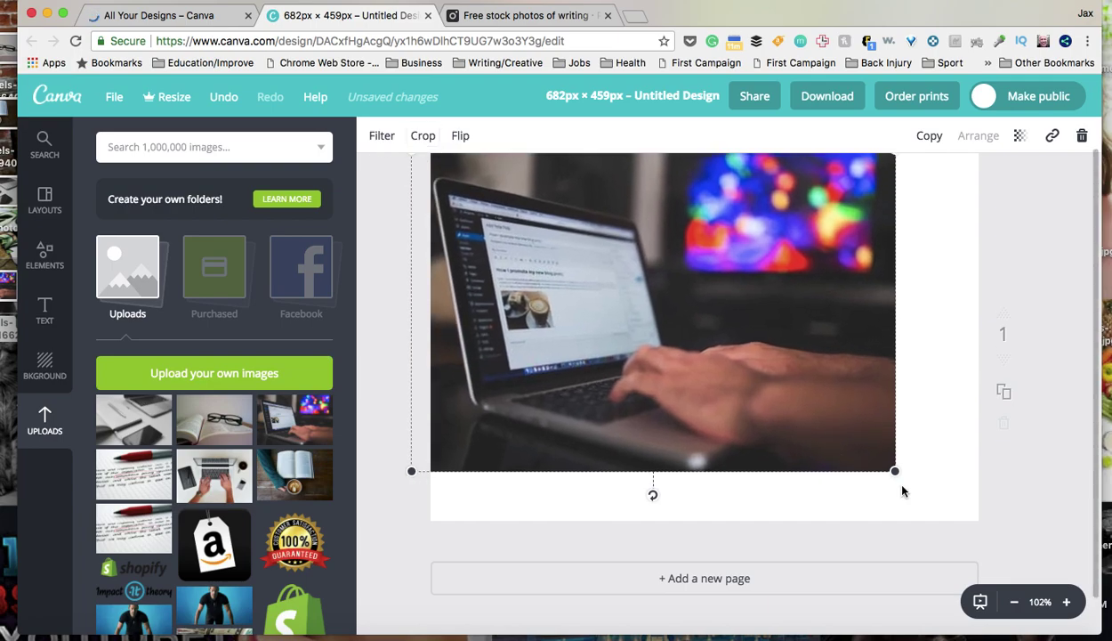
{"action": "left_click_drag", "start_coordinate": [901, 485], "coordinate": [1014, 550]}
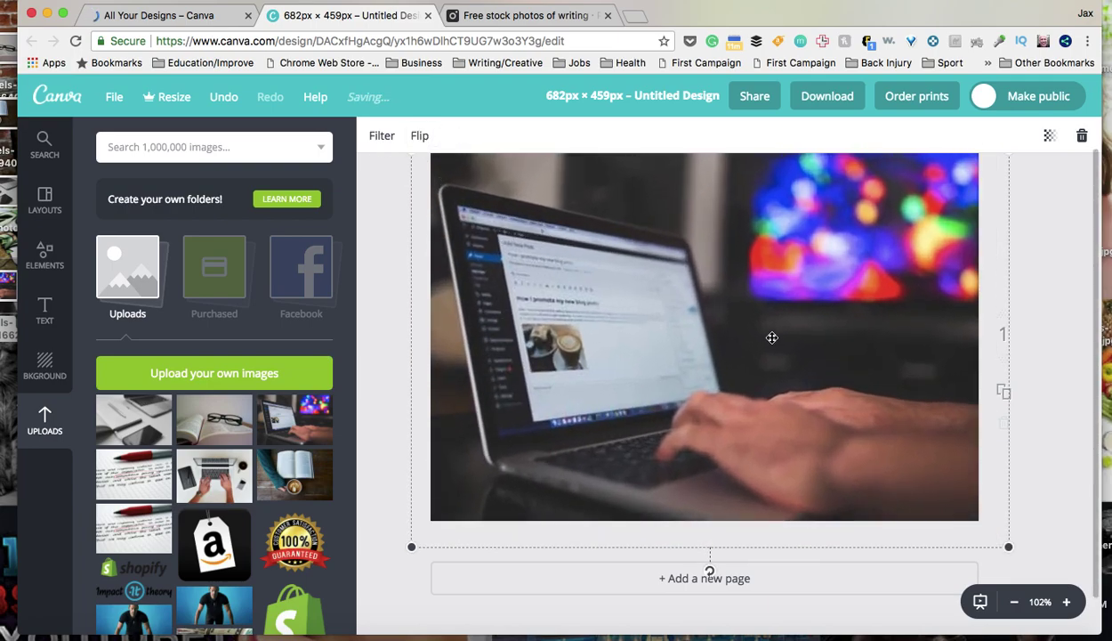
{"action": "scroll", "coordinate": [773, 337], "scroll_direction": "up", "scroll_amount": 2}
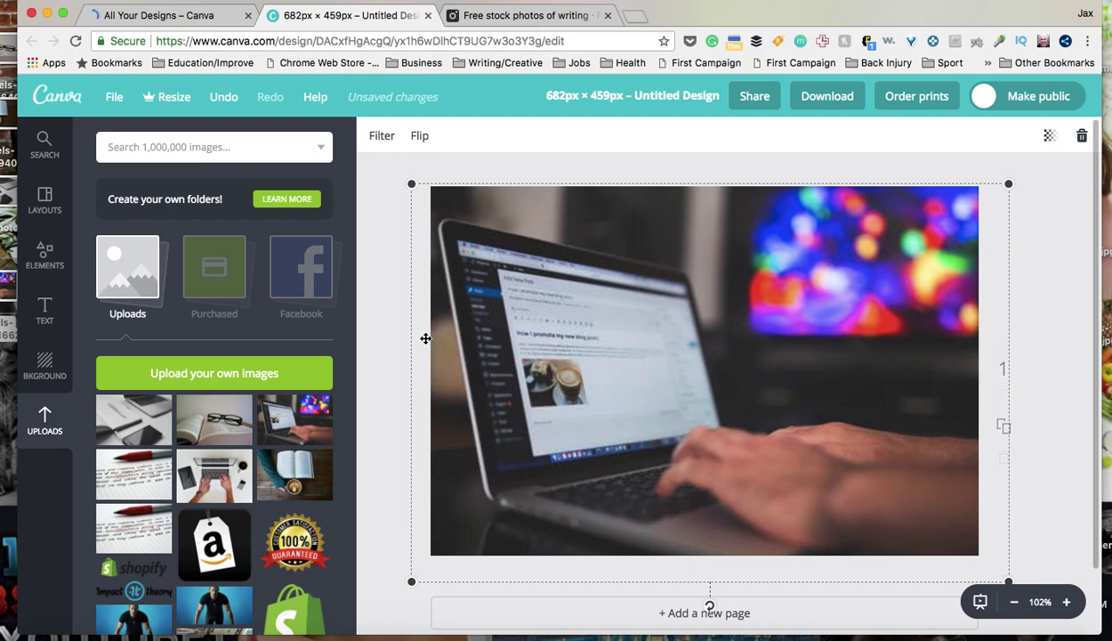
{"action": "left_click", "coordinate": [383, 330]}
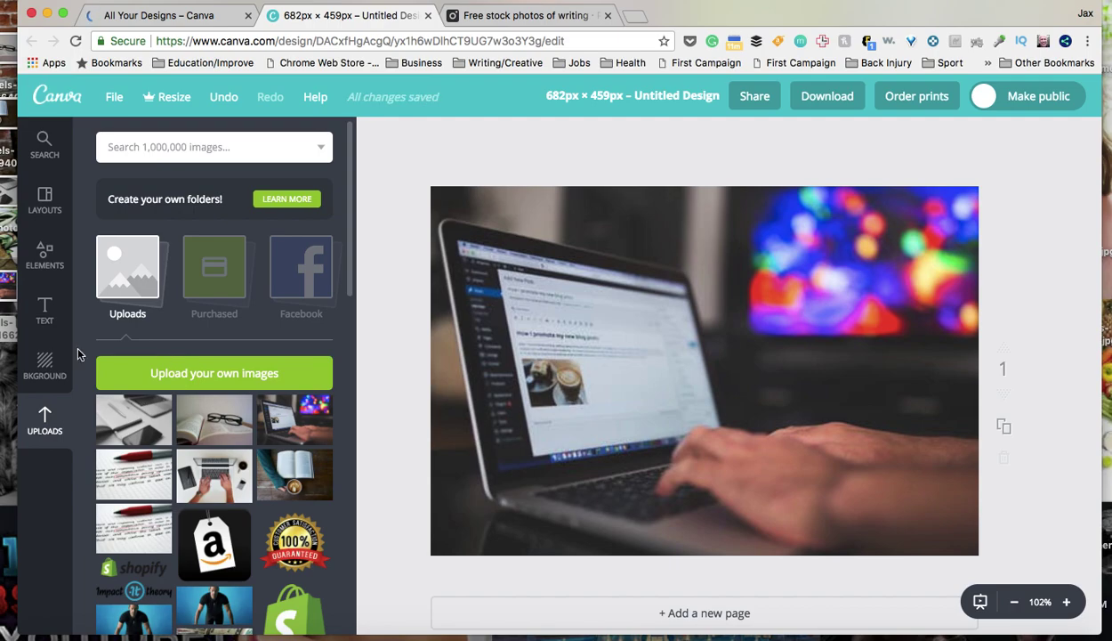
- Add a white square shape over the photo and widen it nearly to the page edges
{"action": "left_click", "coordinate": [47, 253]}
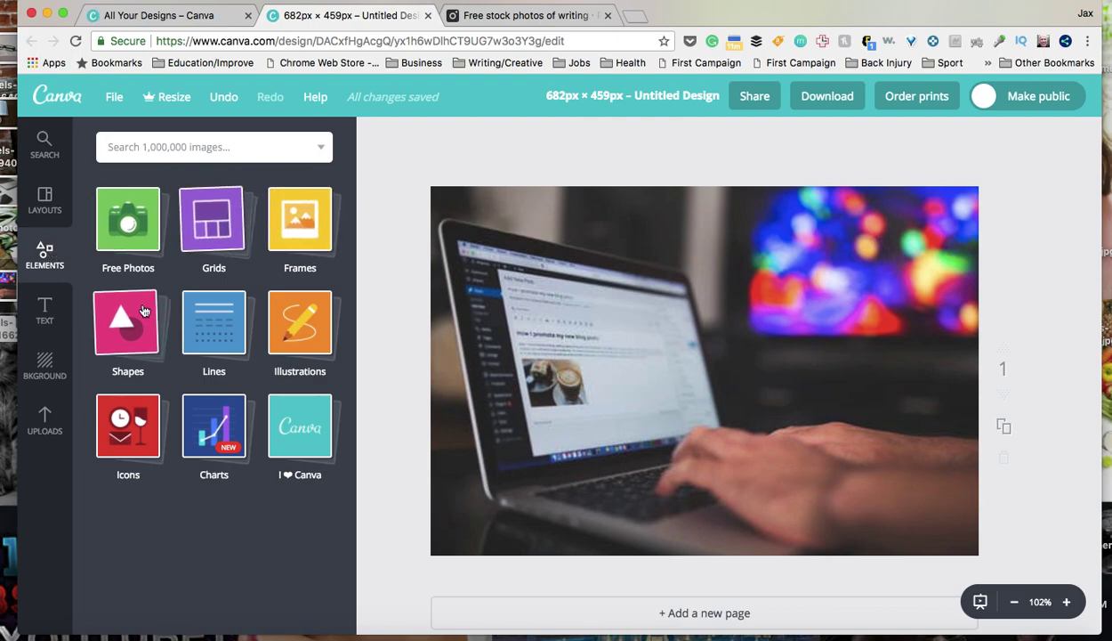
{"action": "left_click", "coordinate": [136, 327]}
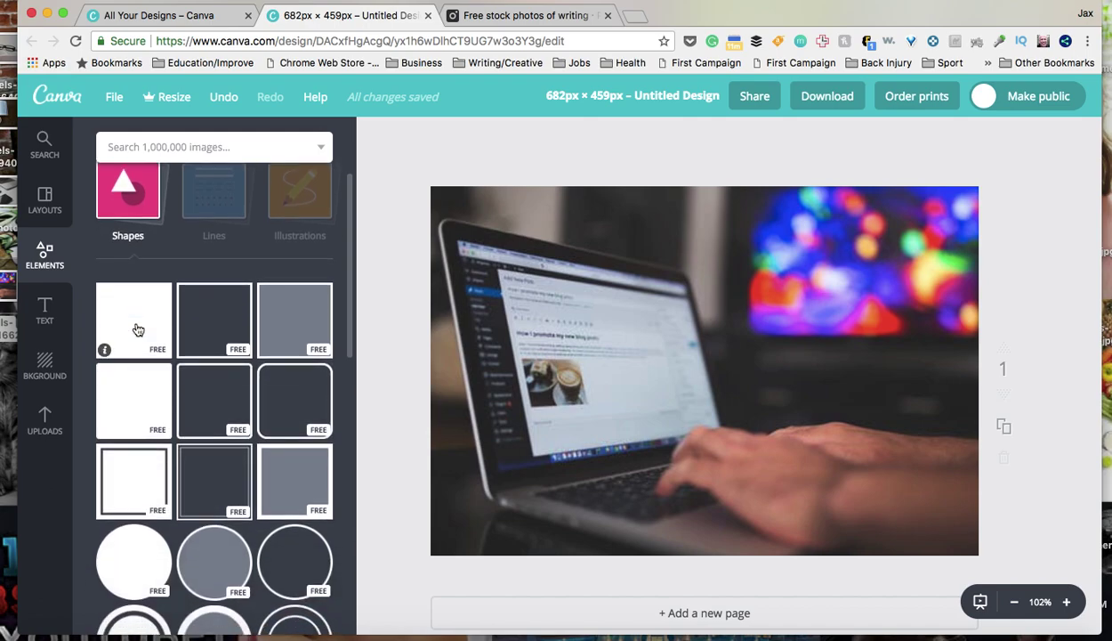
{"action": "left_click", "coordinate": [138, 330]}
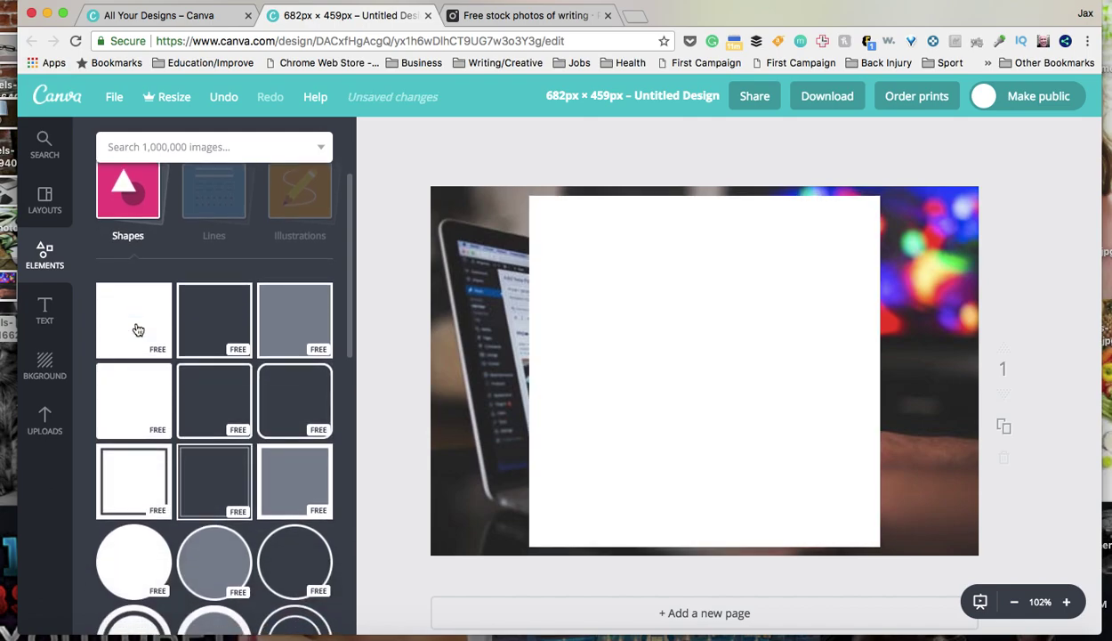
{"action": "left_click", "coordinate": [529, 197]}
{"action": "left_click_drag", "start_coordinate": [513, 371], "coordinate": [436, 371]}
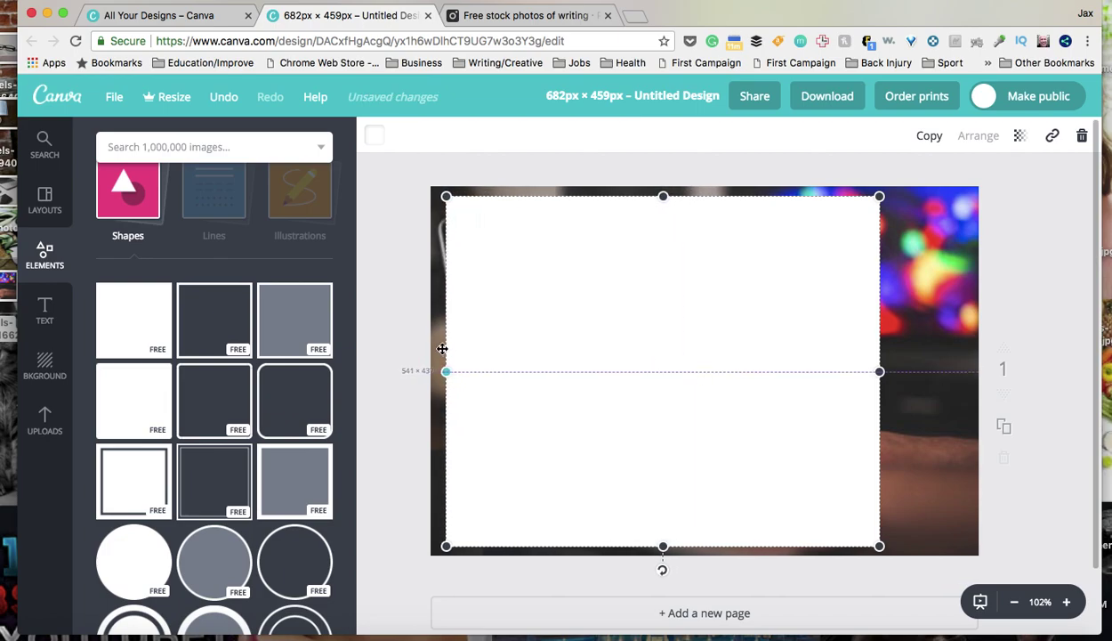
{"action": "left_click_drag", "start_coordinate": [879, 371], "coordinate": [969, 361]}
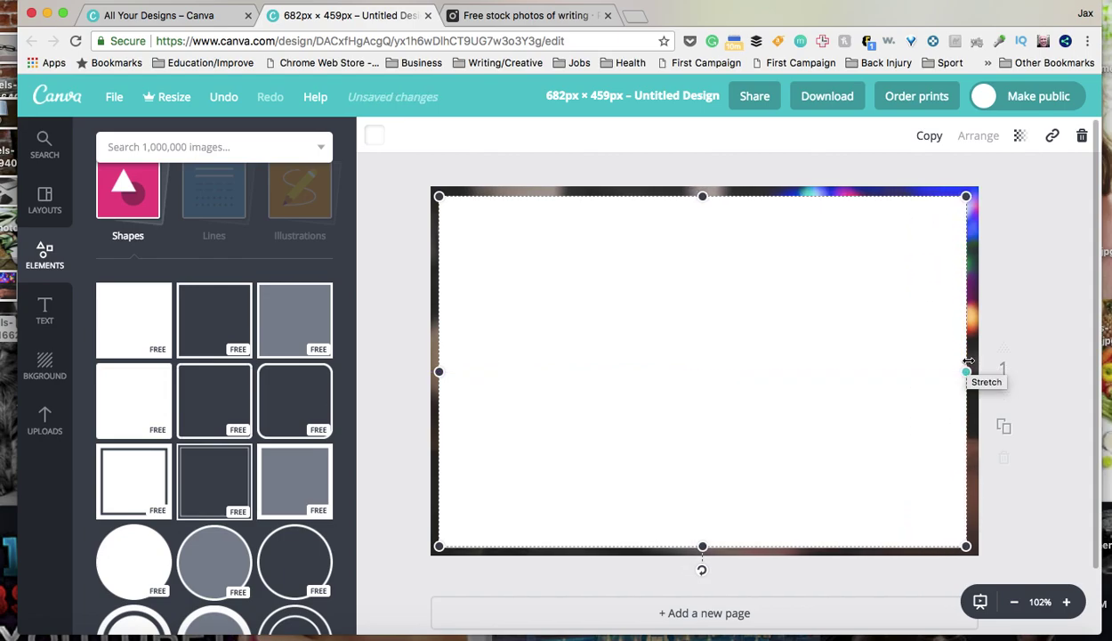
- Set the white panel's transparency to 65
{"action": "left_click", "coordinate": [1019, 137]}
{"action": "left_click", "coordinate": [950, 183]}
{"action": "left_click_drag", "start_coordinate": [949, 184], "coordinate": [964, 187]}
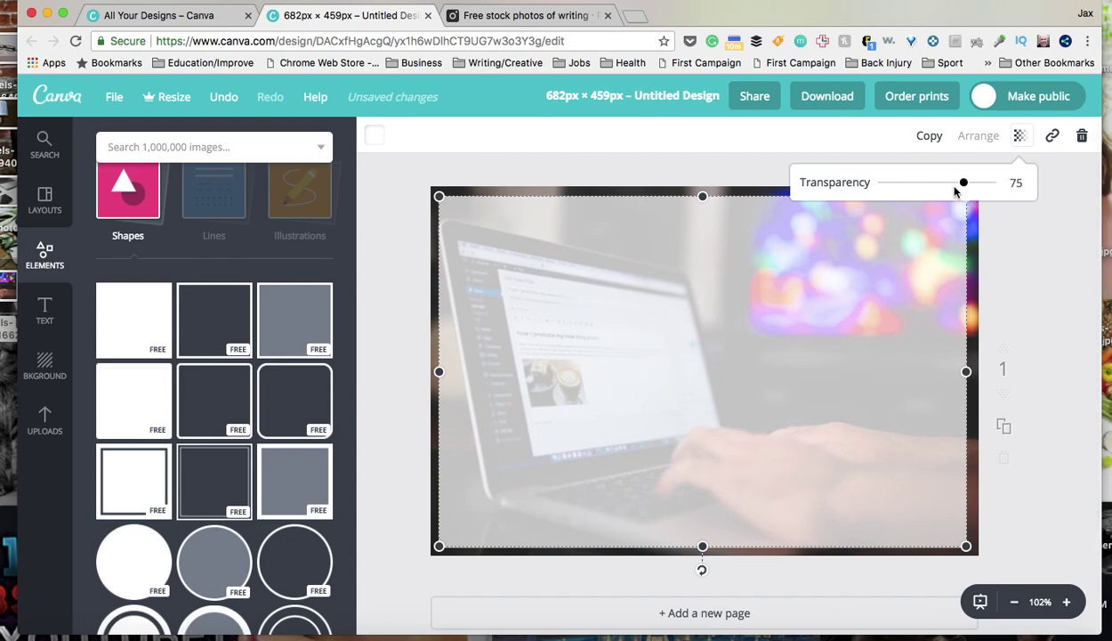
{"action": "left_click_drag", "start_coordinate": [964, 183], "coordinate": [954, 184]}
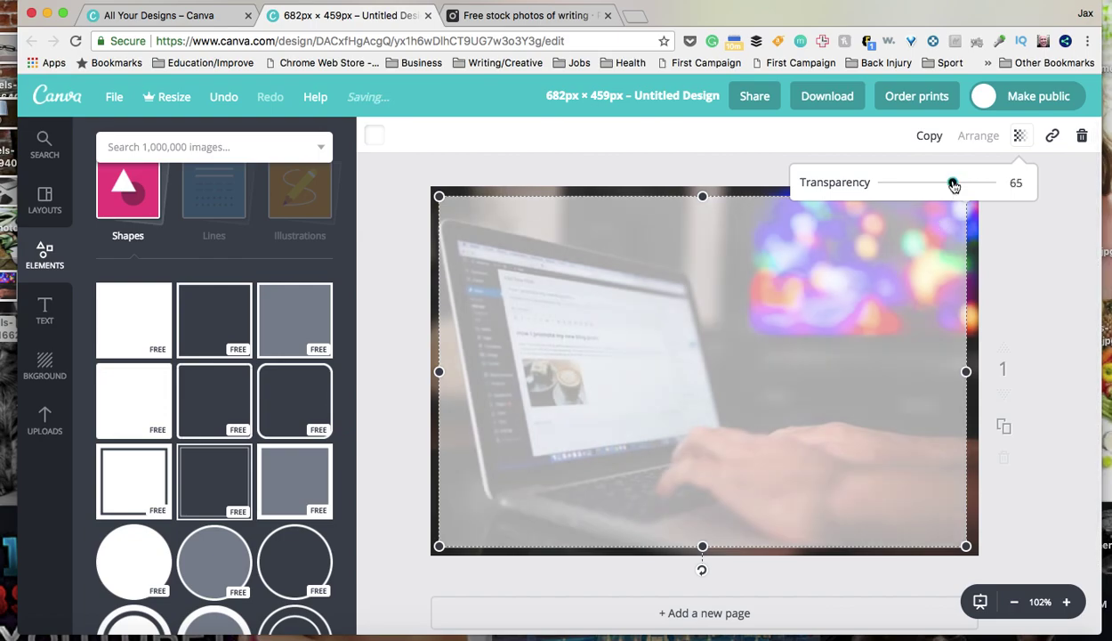
{"action": "left_click", "coordinate": [838, 280]}
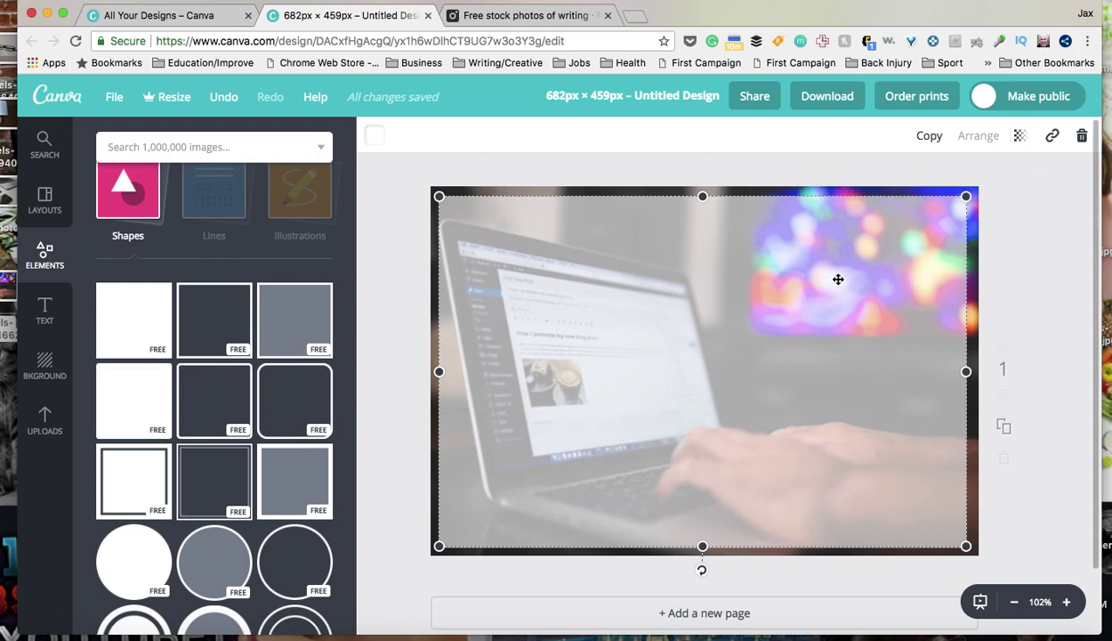
{"action": "left_click", "coordinate": [974, 294]}
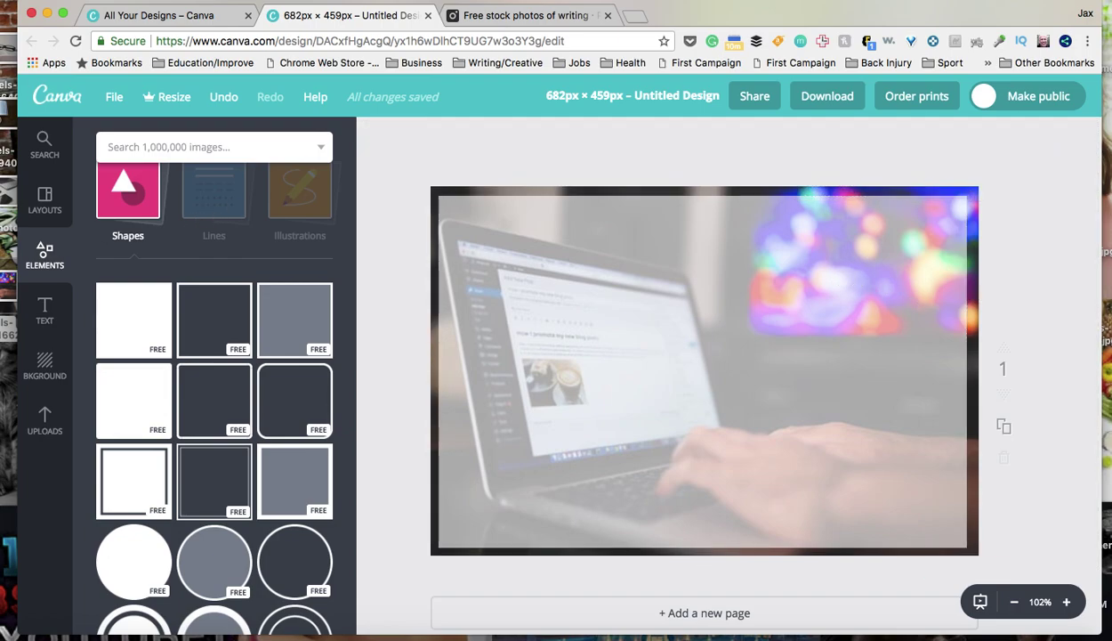
- Add a two-line heading 'High Quality' / 'Blog Posts' and move it near the top
{"action": "left_click", "coordinate": [43, 319]}
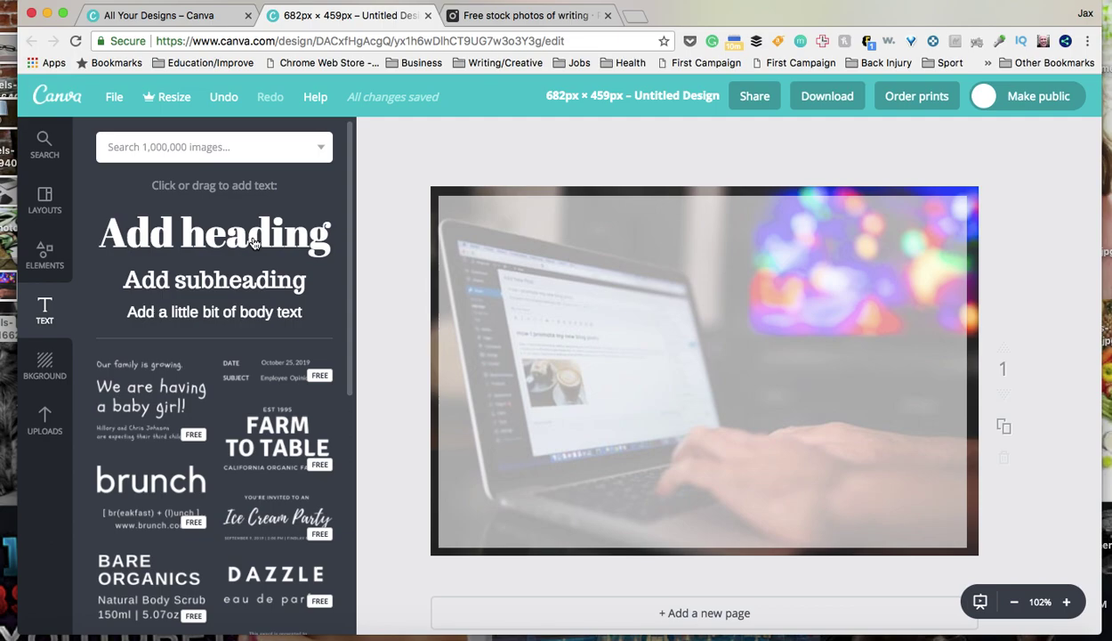
{"action": "left_click", "coordinate": [255, 243]}
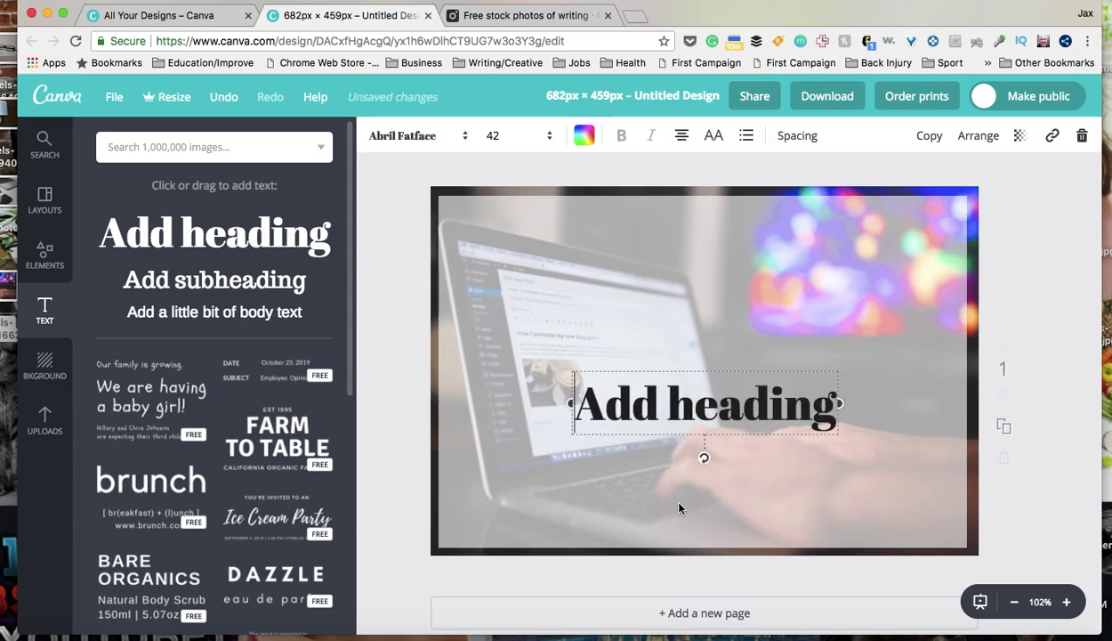
{"action": "triple_click", "coordinate": [823, 419]}
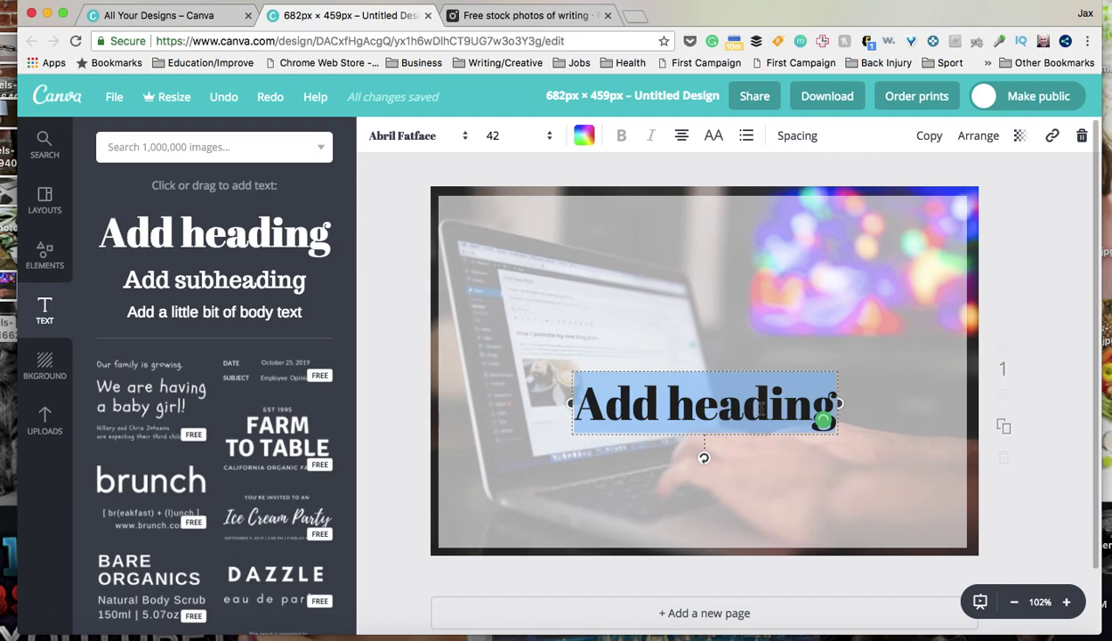
{"action": "type", "text": "High Qul"}
{"action": "key", "text": "BackSpace"}
{"action": "type", "text": "alit"}
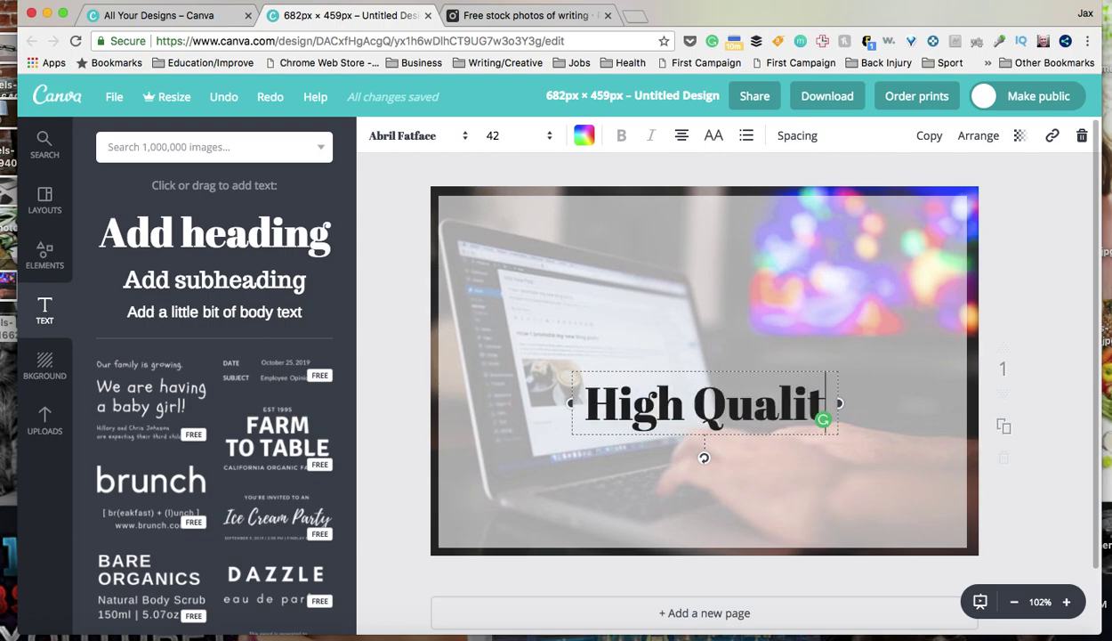
{"action": "type", "text": "y"}
{"action": "key", "text": "Return"}
{"action": "type", "text": "Blog "}
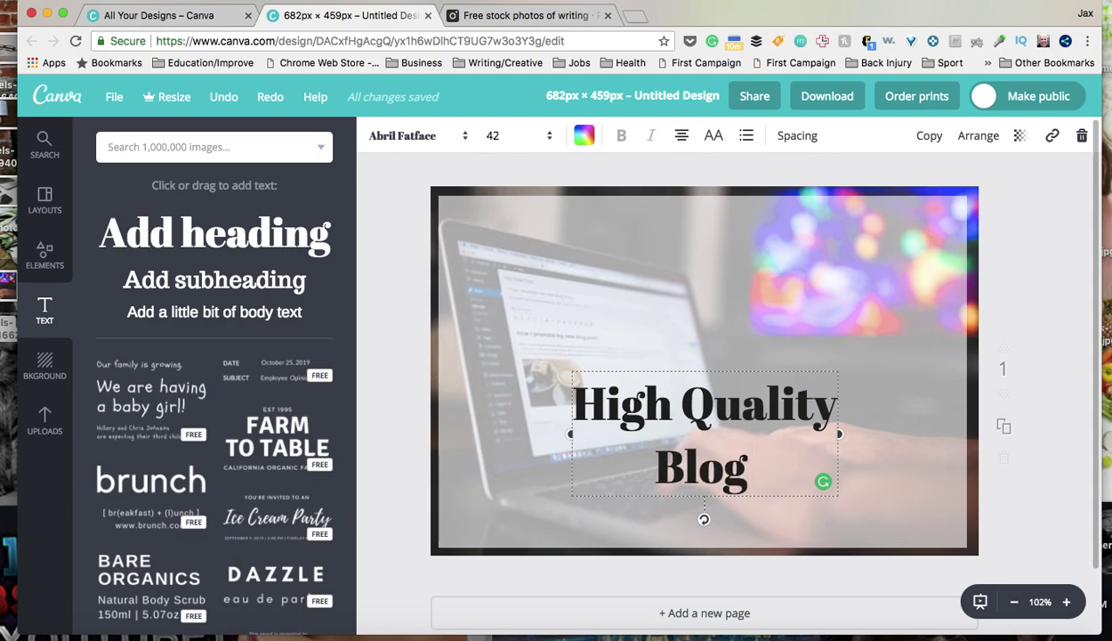
{"action": "type", "text": "Posts"}
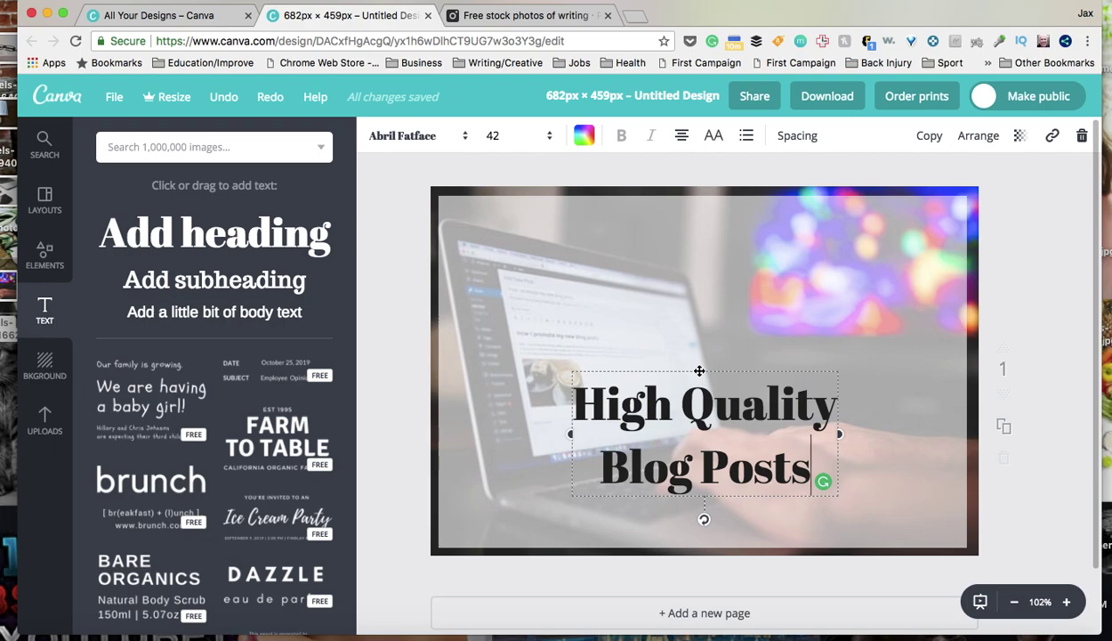
{"action": "left_click_drag", "start_coordinate": [699, 370], "coordinate": [696, 235]}
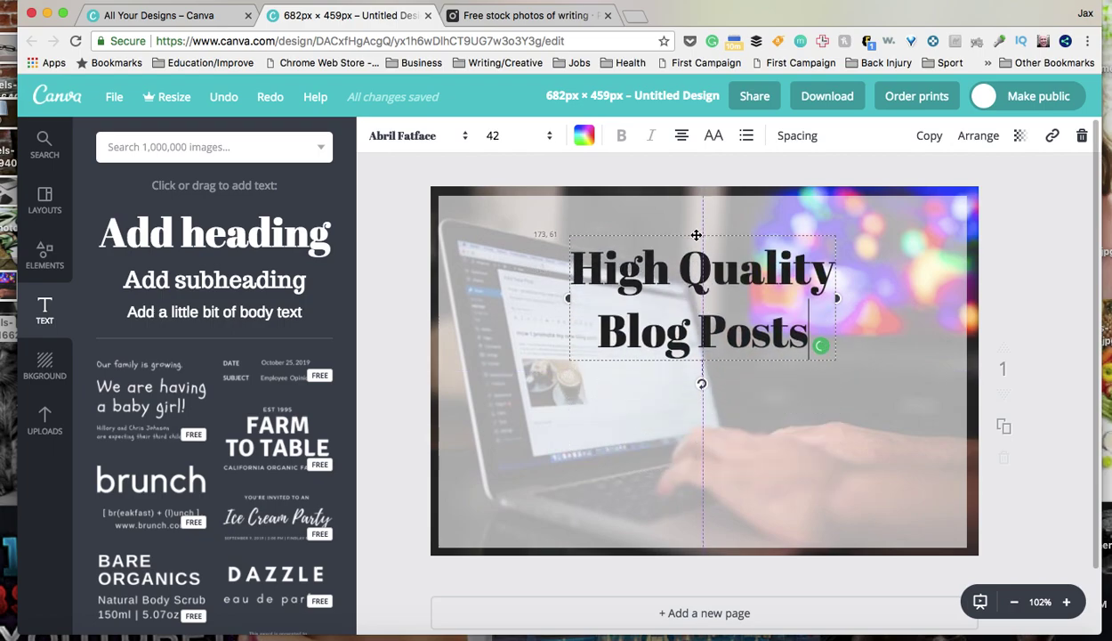
- Set the heading to font size 56 in Alfa Slab One
{"action": "left_click", "coordinate": [549, 137]}
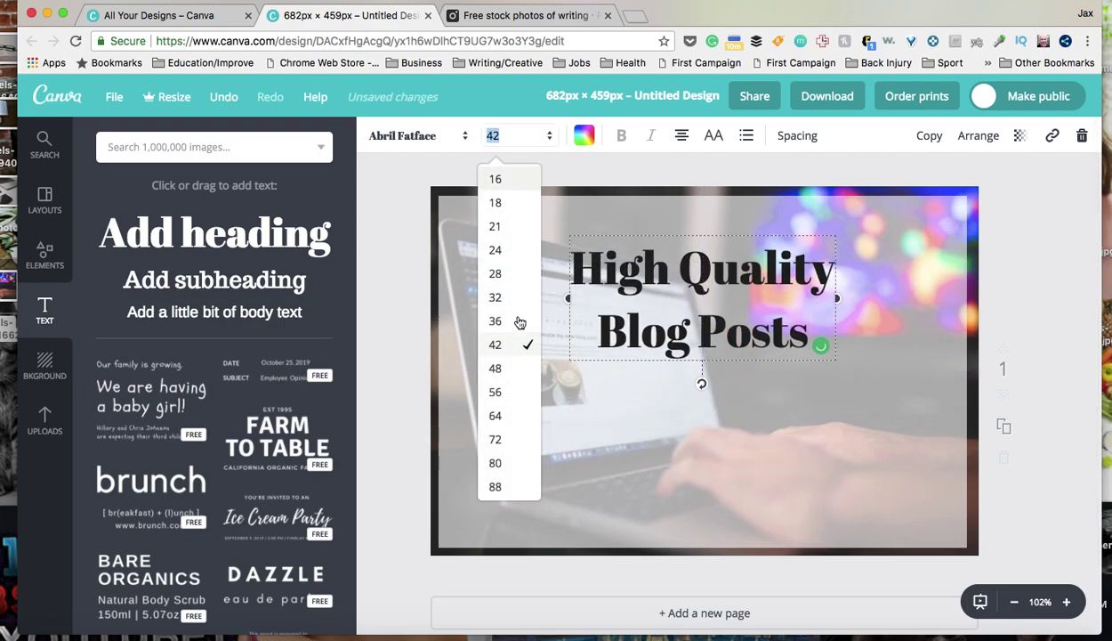
{"action": "left_click", "coordinate": [507, 396]}
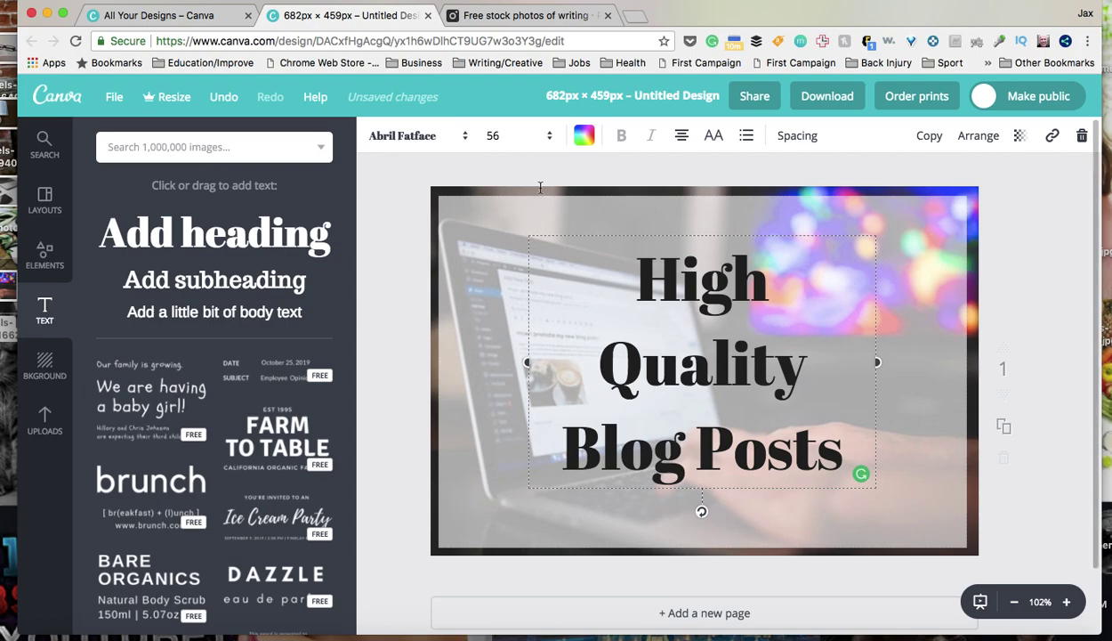
{"action": "left_click", "coordinate": [423, 139]}
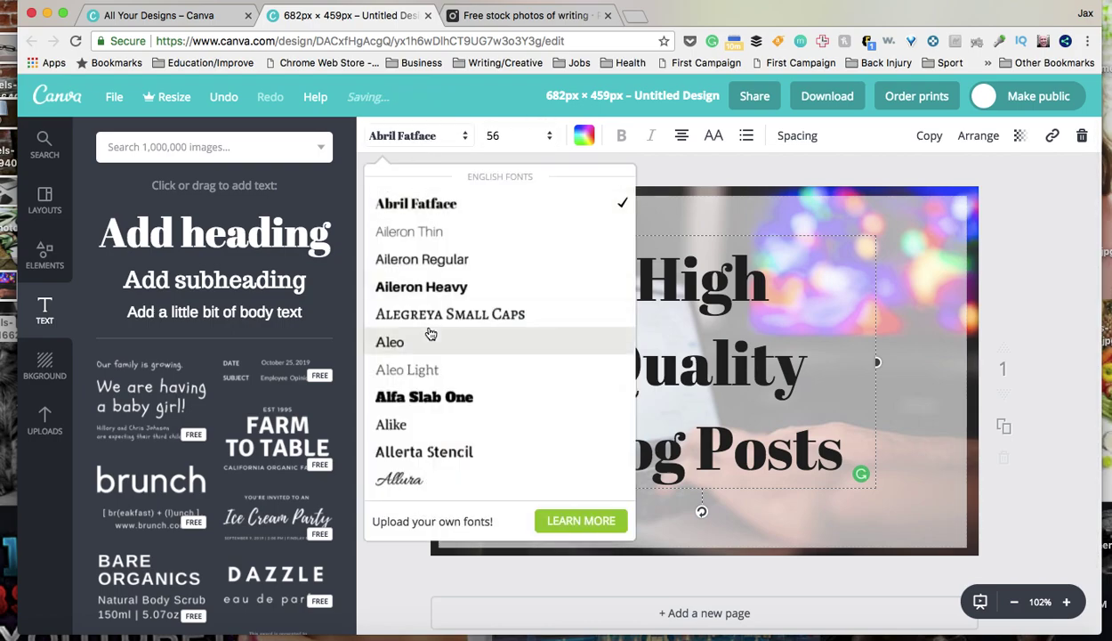
{"action": "scroll", "coordinate": [430, 334], "scroll_direction": "down", "scroll_amount": 2}
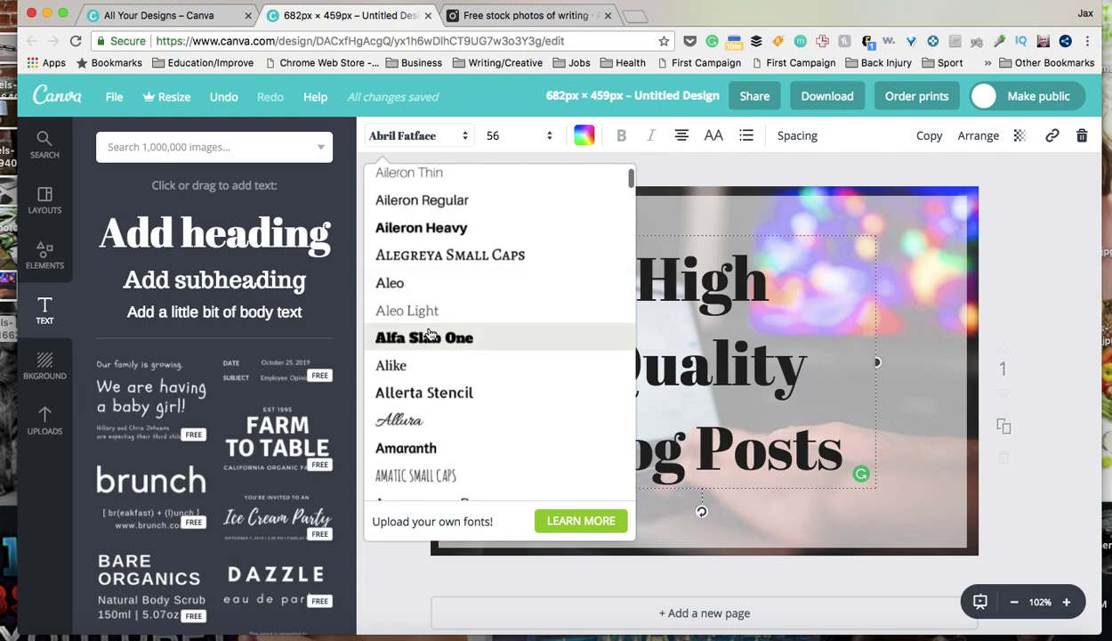
{"action": "left_click", "coordinate": [431, 336]}
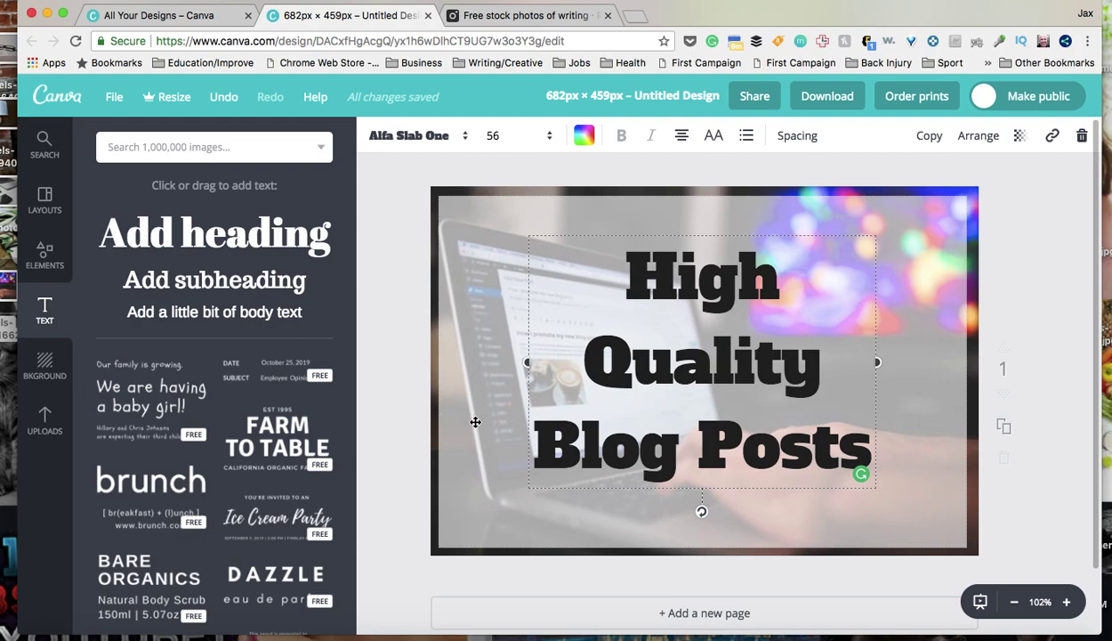
{"action": "left_click", "coordinate": [475, 421]}
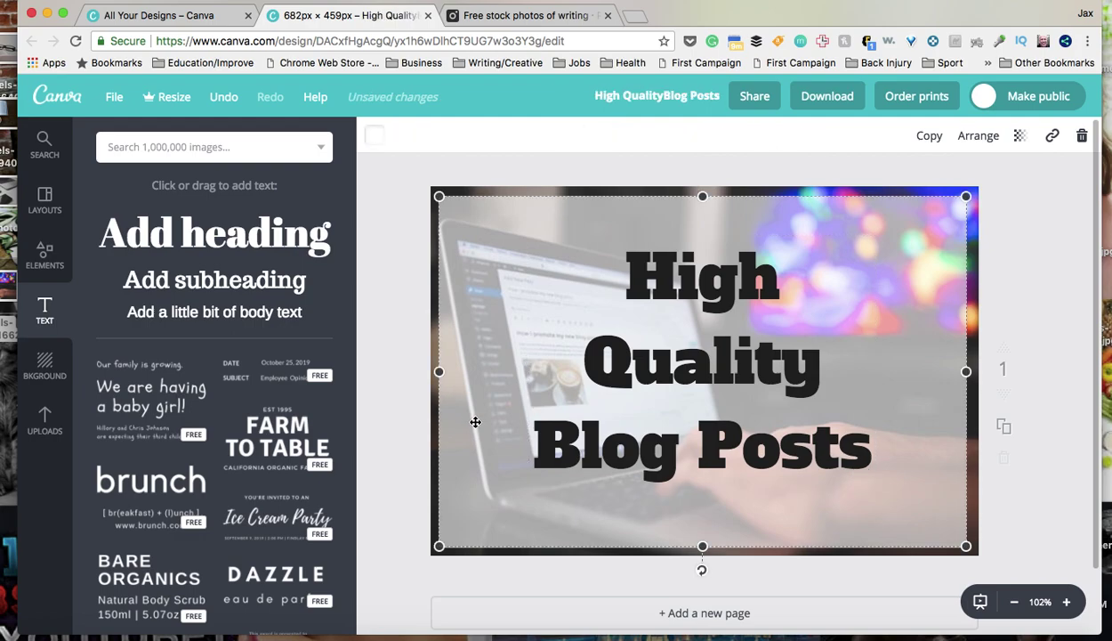
- Add the uploaded 100% guarantee badge, shrink it, and place it bottom-right
{"action": "left_click", "coordinate": [45, 425]}
{"action": "mouse_move", "coordinate": [294, 542]}
{"action": "left_click", "coordinate": [312, 537]}
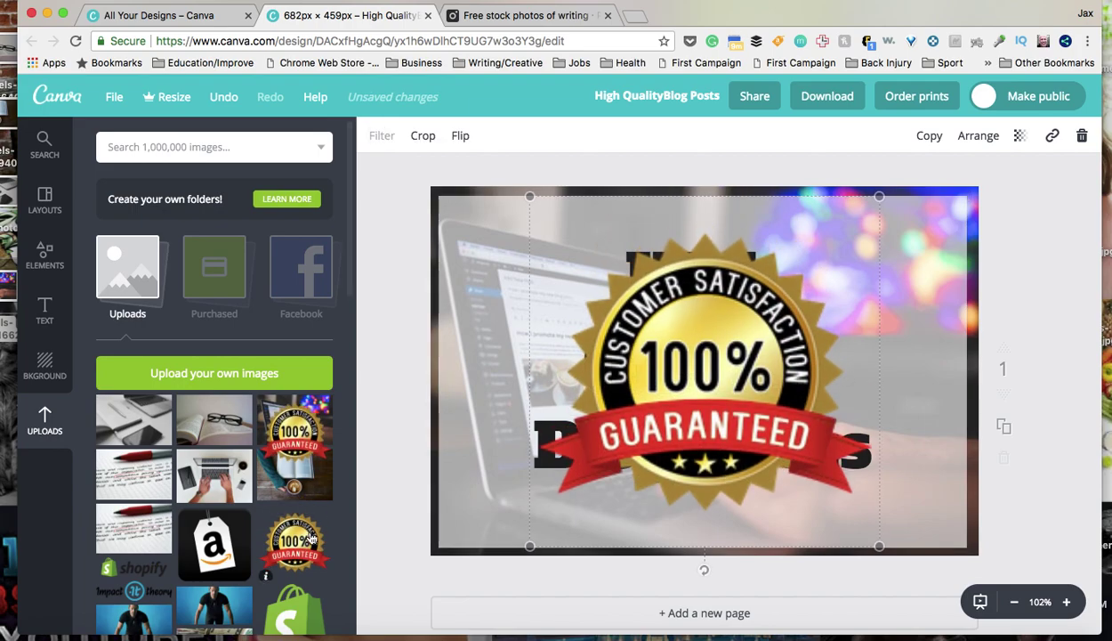
{"action": "left_click_drag", "start_coordinate": [536, 199], "coordinate": [735, 402]}
{"action": "left_click_drag", "start_coordinate": [775, 370], "coordinate": [789, 447]}
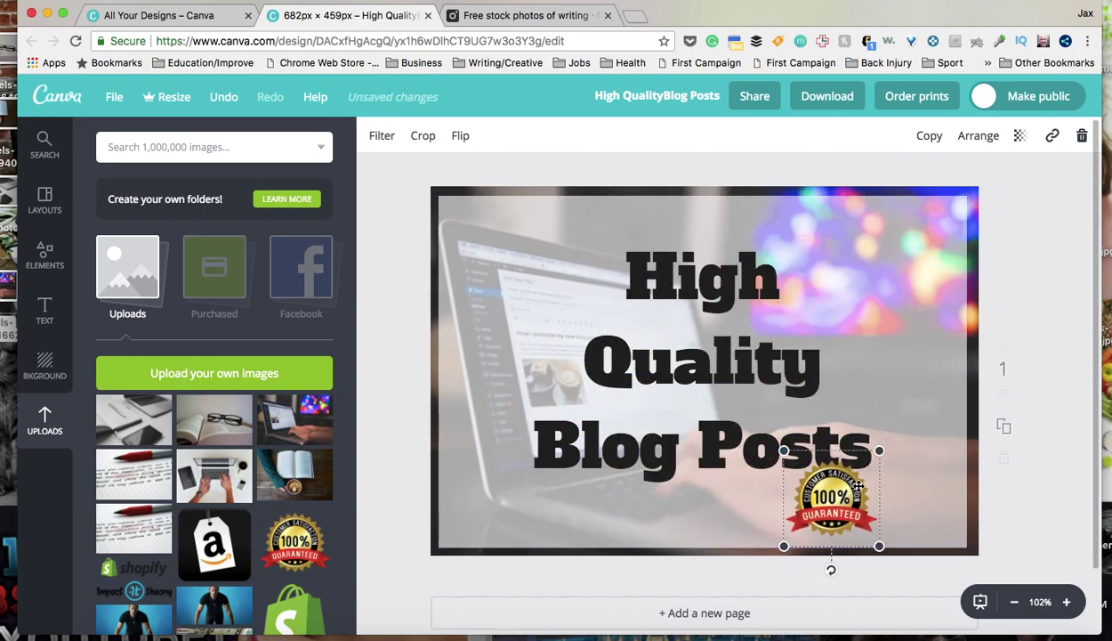
{"action": "left_click_drag", "start_coordinate": [862, 507], "coordinate": [924, 509]}
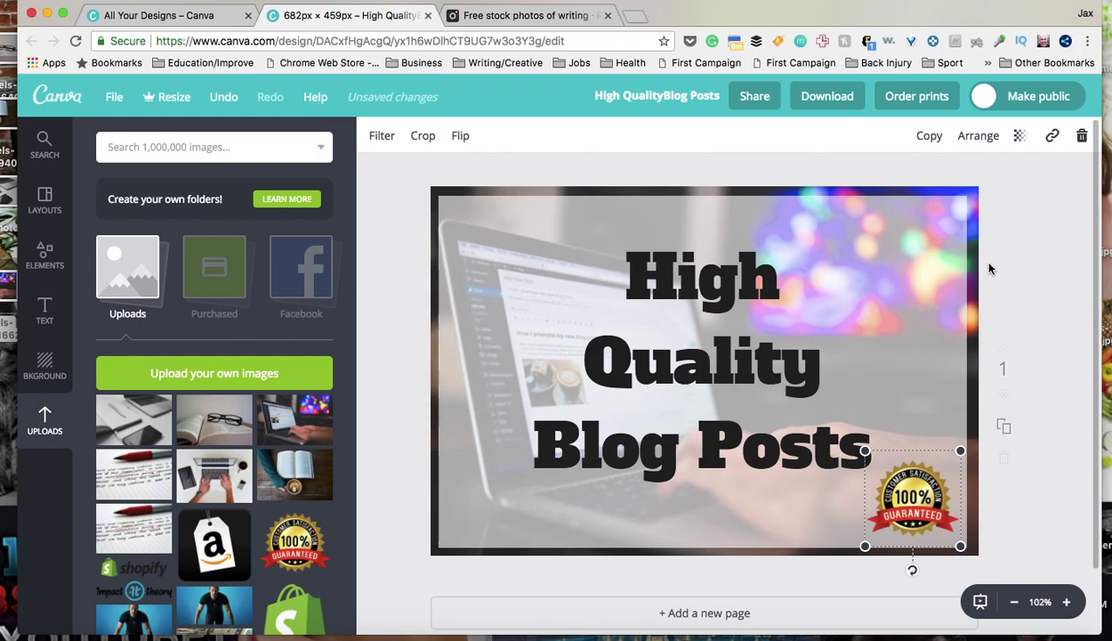
- Download the finished design as a PNG (Recommended) file
{"action": "left_click", "coordinate": [397, 266]}
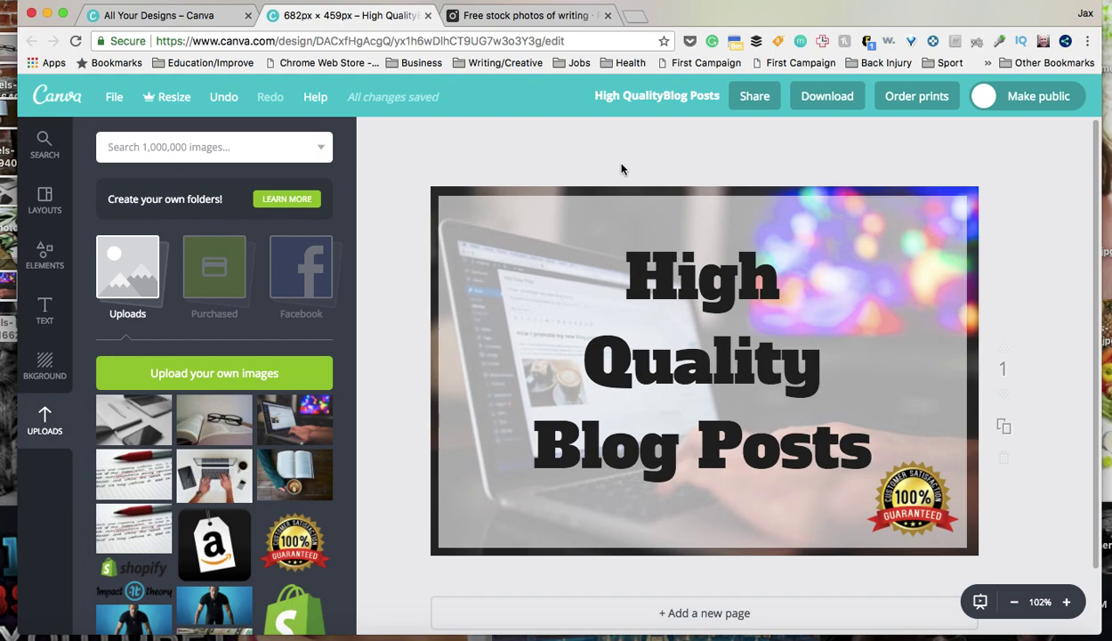
{"action": "left_click", "coordinate": [828, 96]}
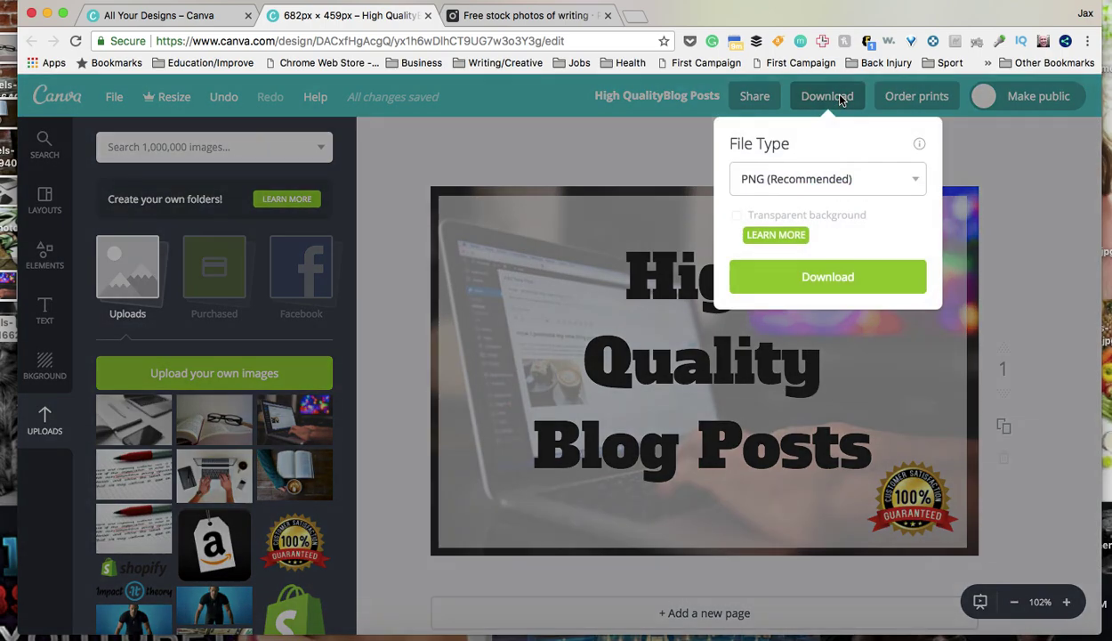
{"action": "left_click", "coordinate": [817, 280]}
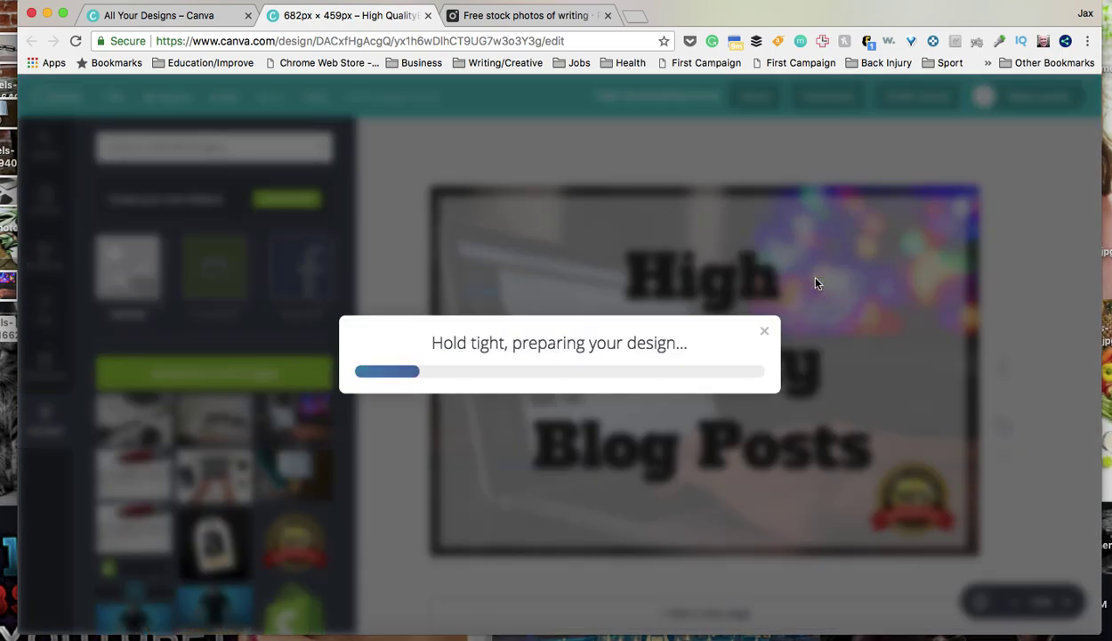